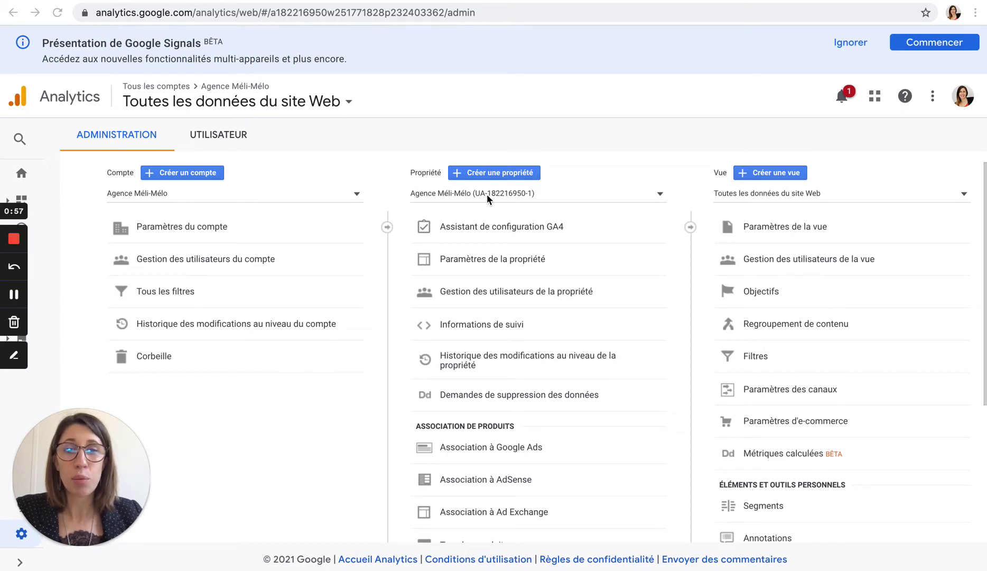
# Start creating a new property in the Agence Méli-Mélo account and name it "Agence Méli-Mélo Test"
pyautogui.click(659, 194)
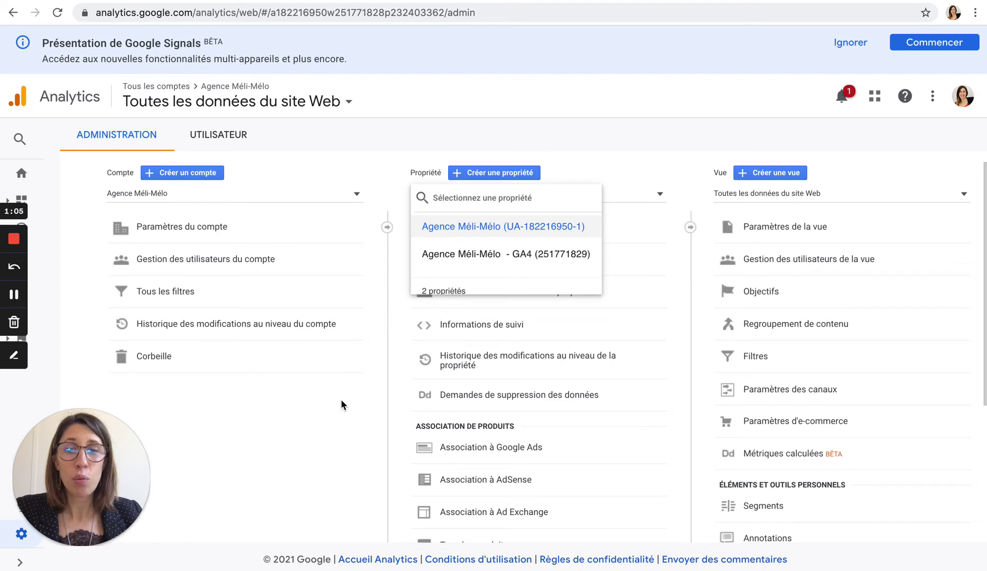
pyautogui.click(546, 121)
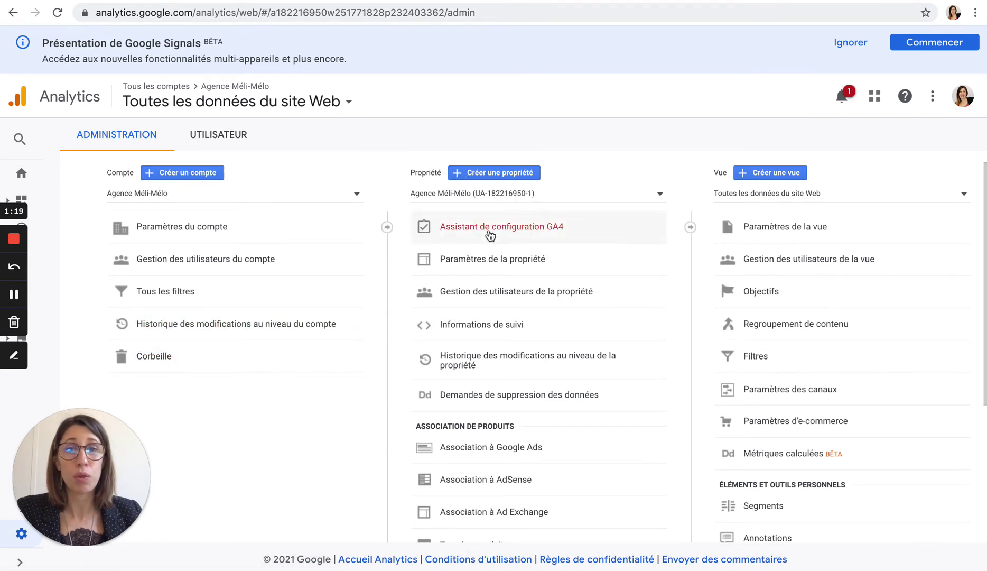
pyautogui.click(484, 176)
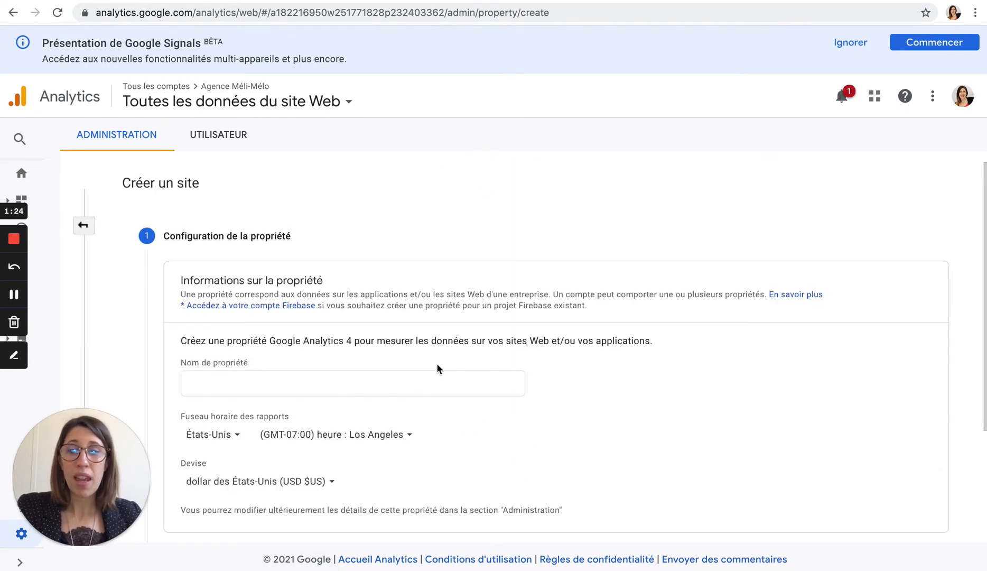
pyautogui.scroll(-2, 317, 360)
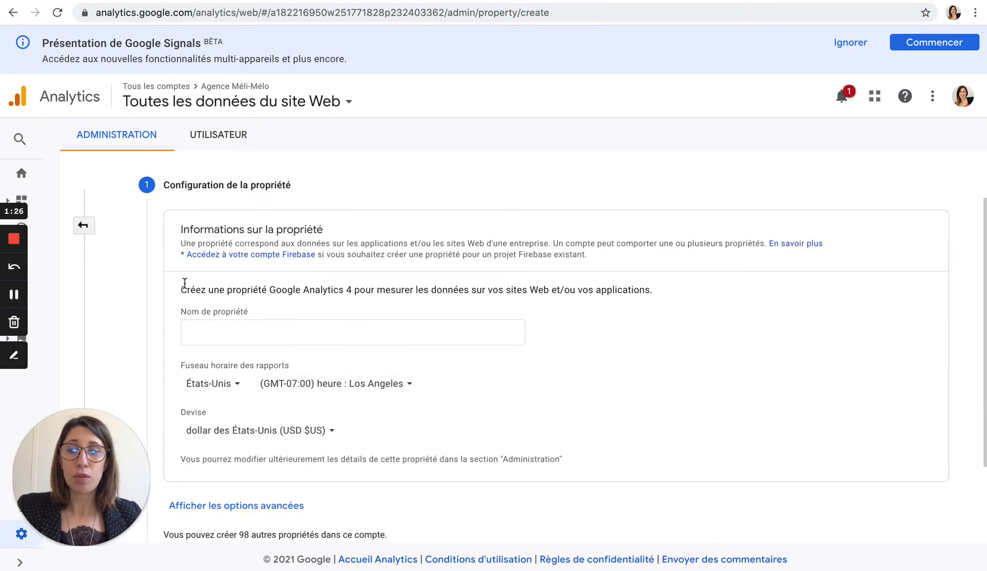
pyautogui.click(350, 289)
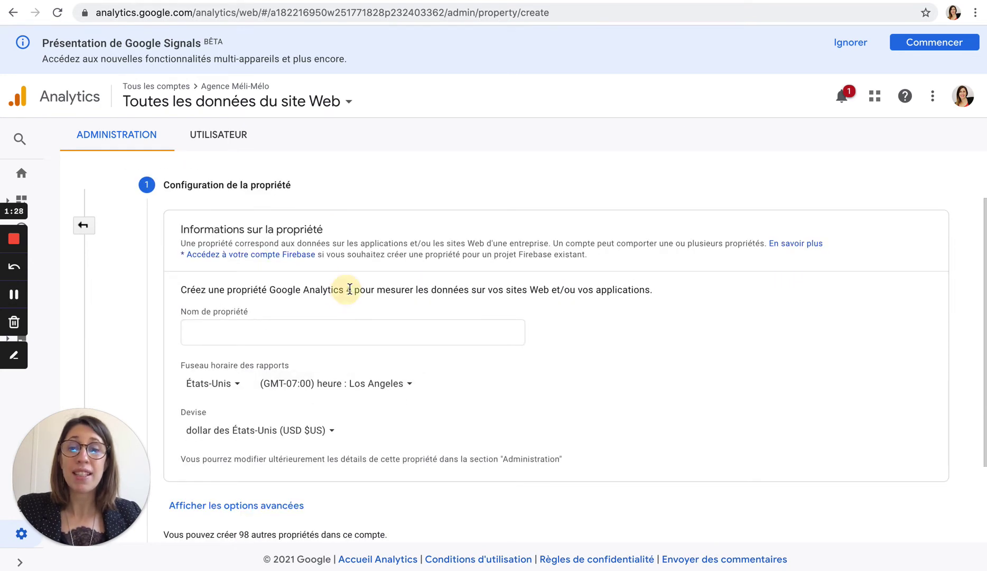
pyautogui.doubleClick(350, 290)
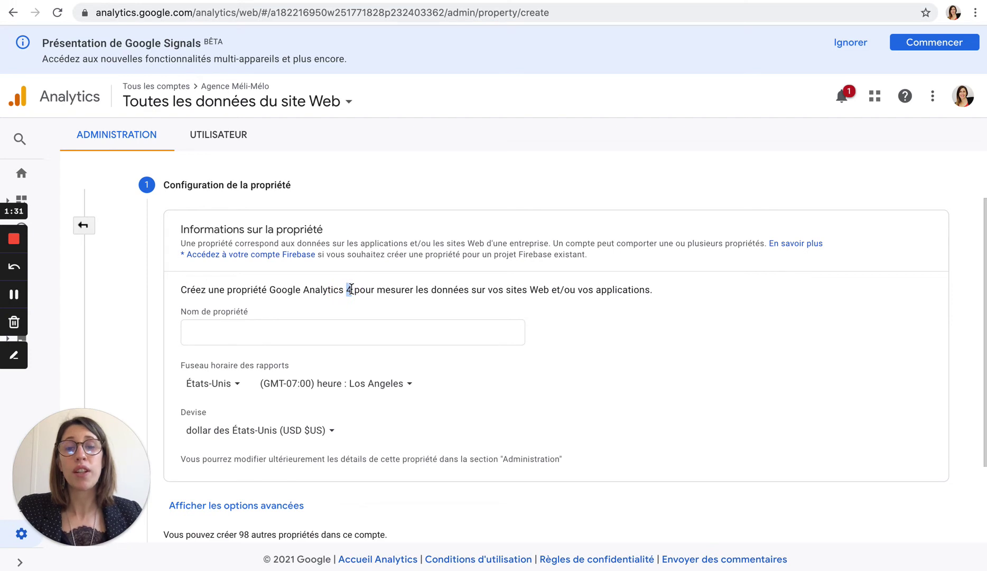
pyautogui.click(255, 331)
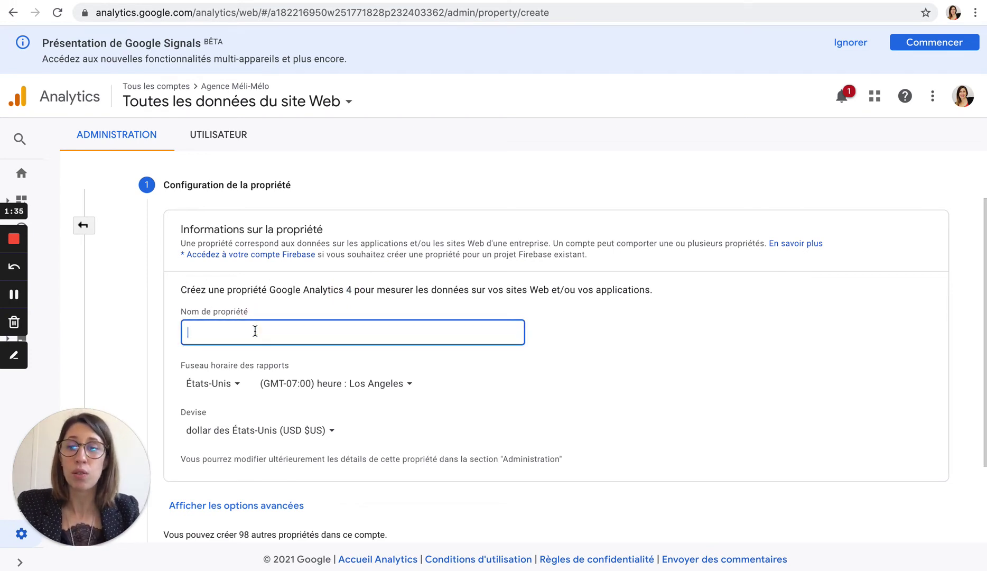
pyautogui.write('Agence Mélo')
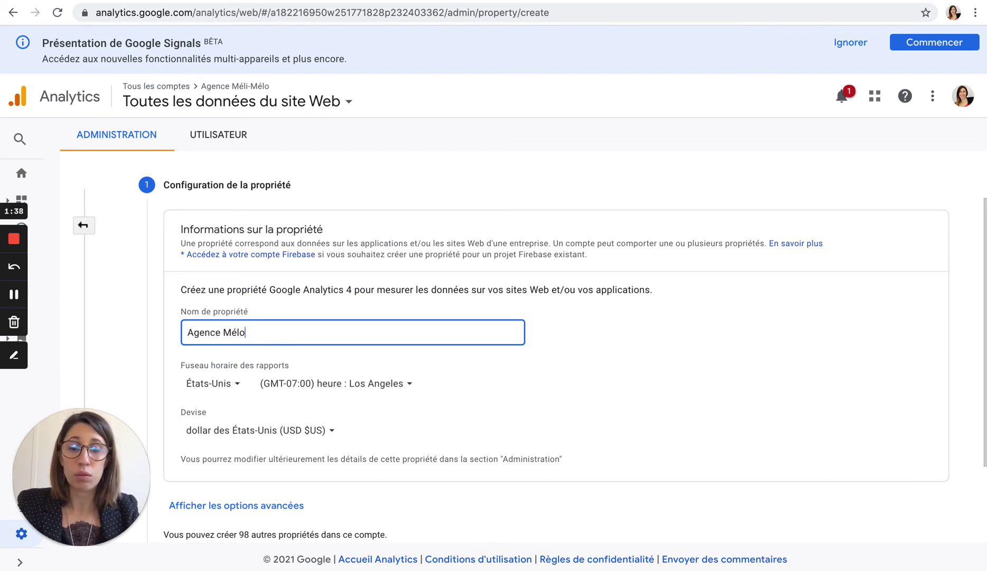
pyautogui.press('BackSpace')
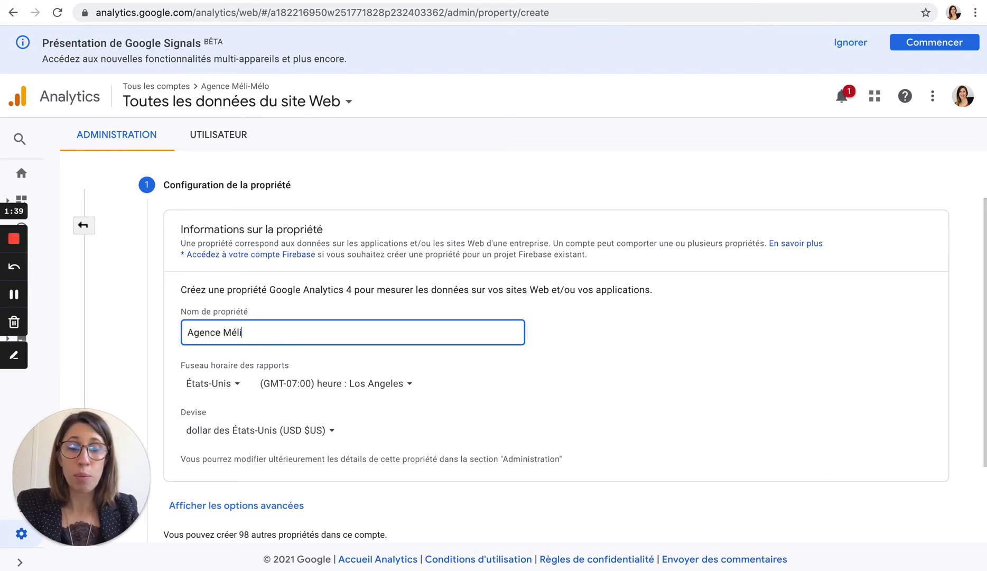
pyautogui.write('i-Mélo Test')
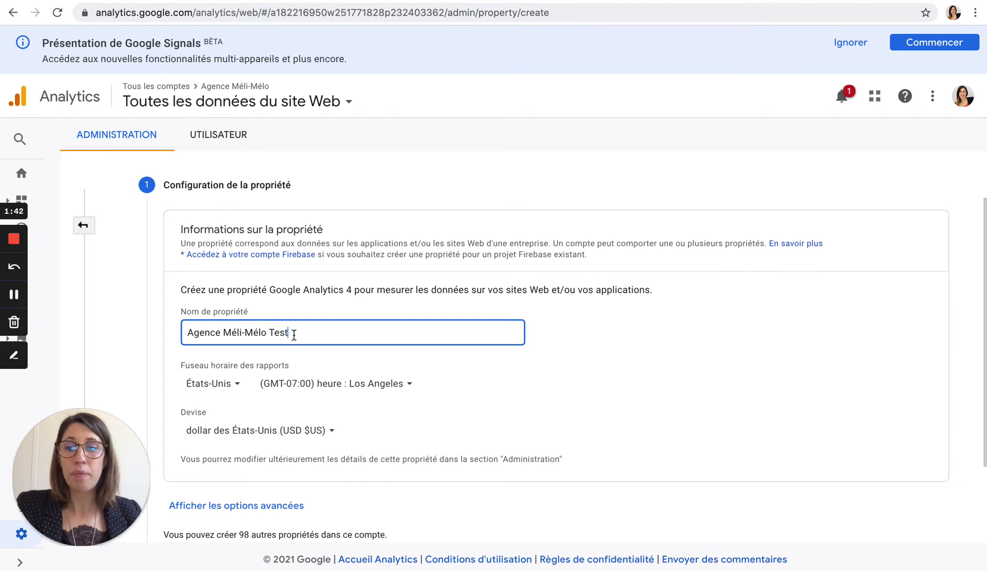
# Set the new property's reporting time zone to France and its currency to euro (EUR €)
pyautogui.click(236, 390)
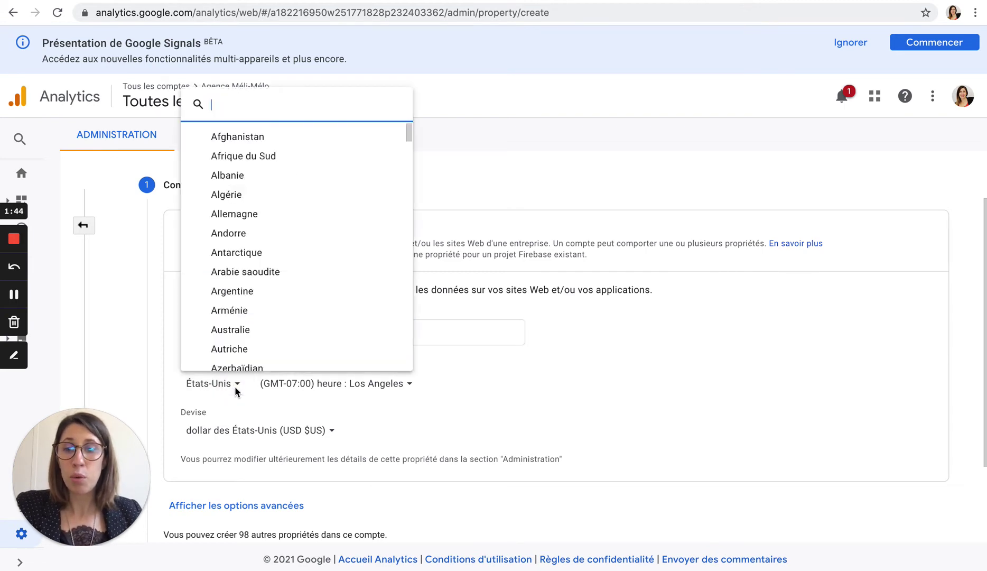
pyautogui.write('fr')
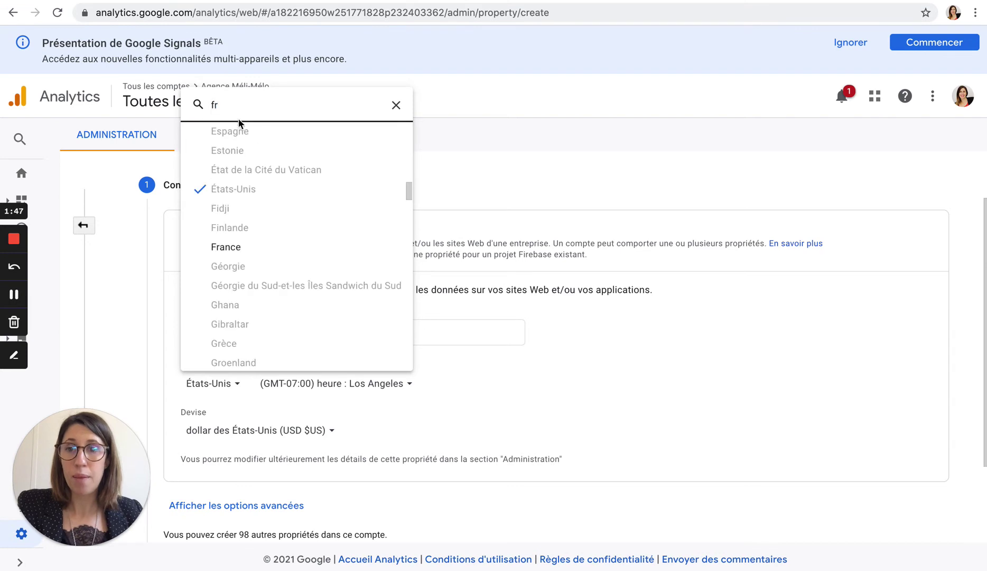
pyautogui.press('Return')
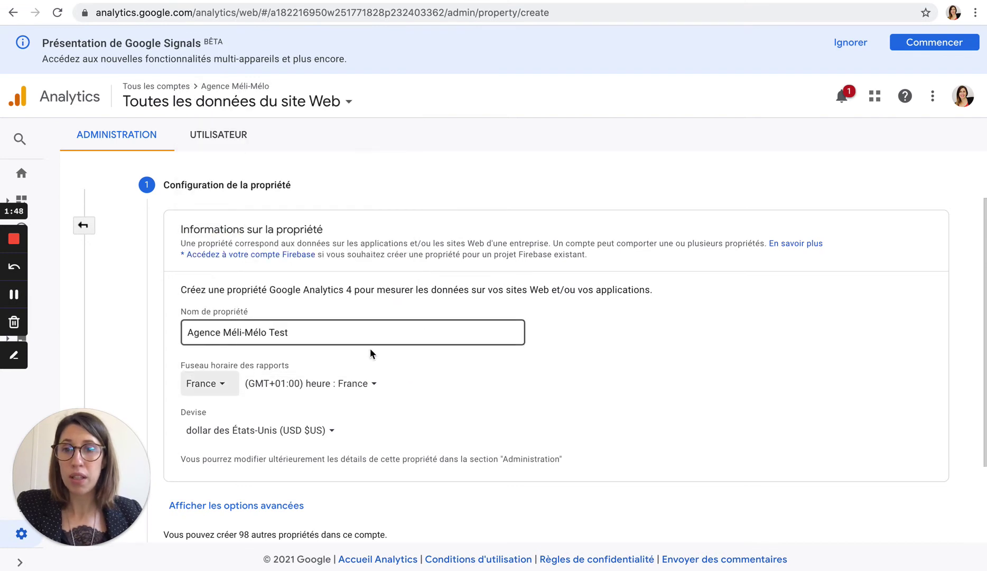
pyautogui.click(374, 385)
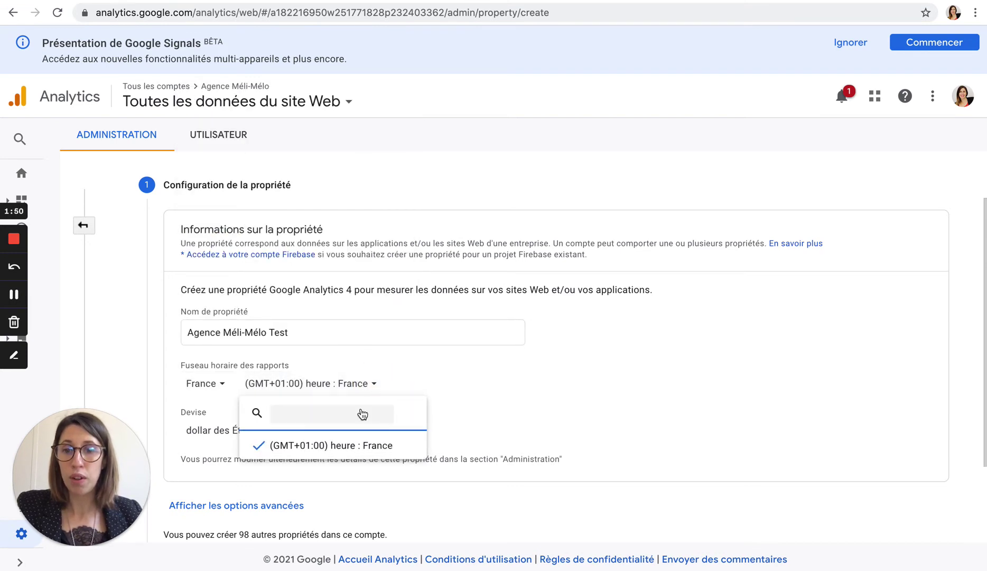
pyautogui.click(490, 401)
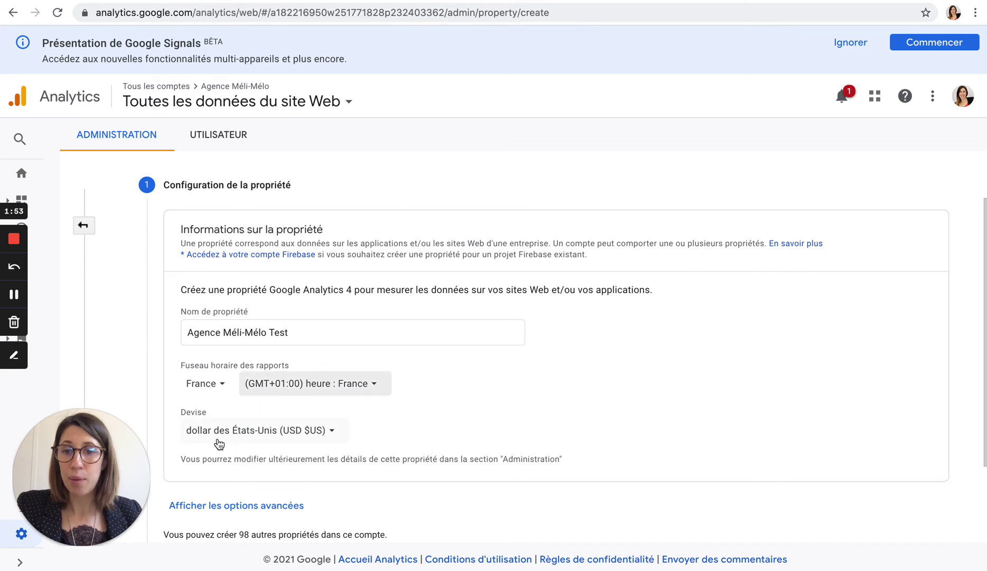
pyautogui.click(332, 432)
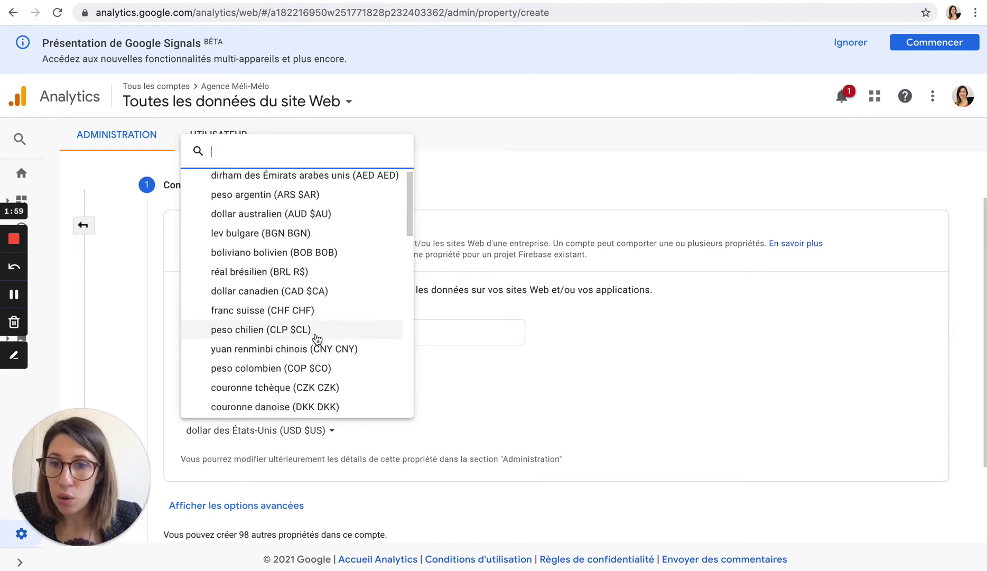
pyautogui.scroll(-1, 323, 340)
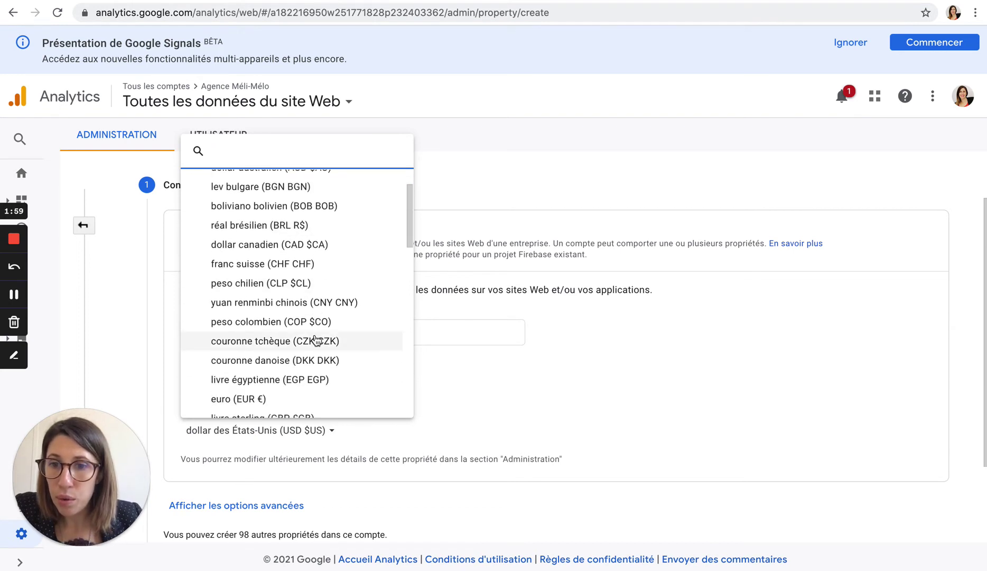
pyautogui.click(268, 395)
# Show the advanced options and enable creation of a Universal Analytics property alongside the Google Analytics 4 one
pyautogui.scroll(-1, 523, 468)
pyautogui.scroll(-3, 519, 469)
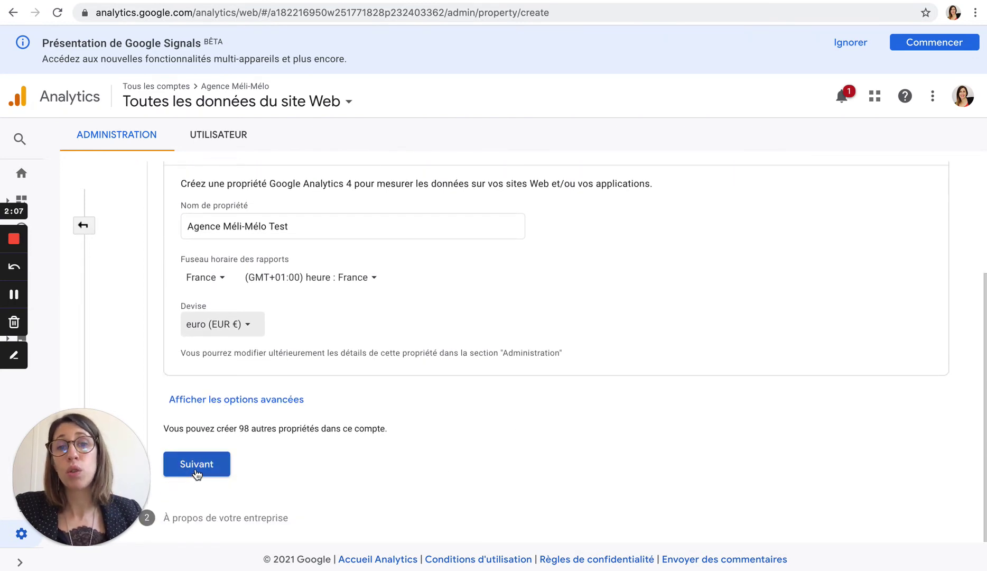
pyautogui.click(190, 404)
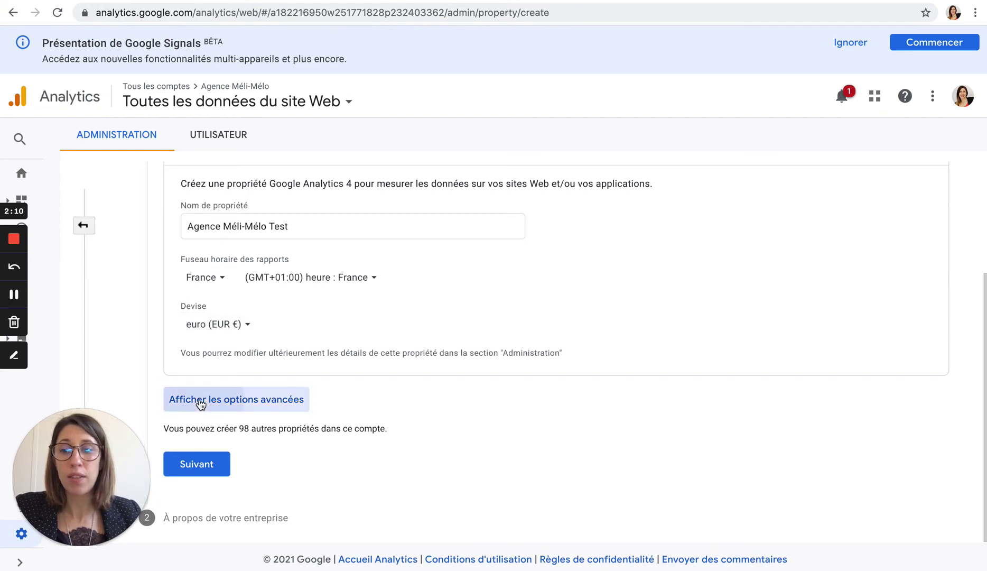
pyautogui.scroll(-3, 275, 448)
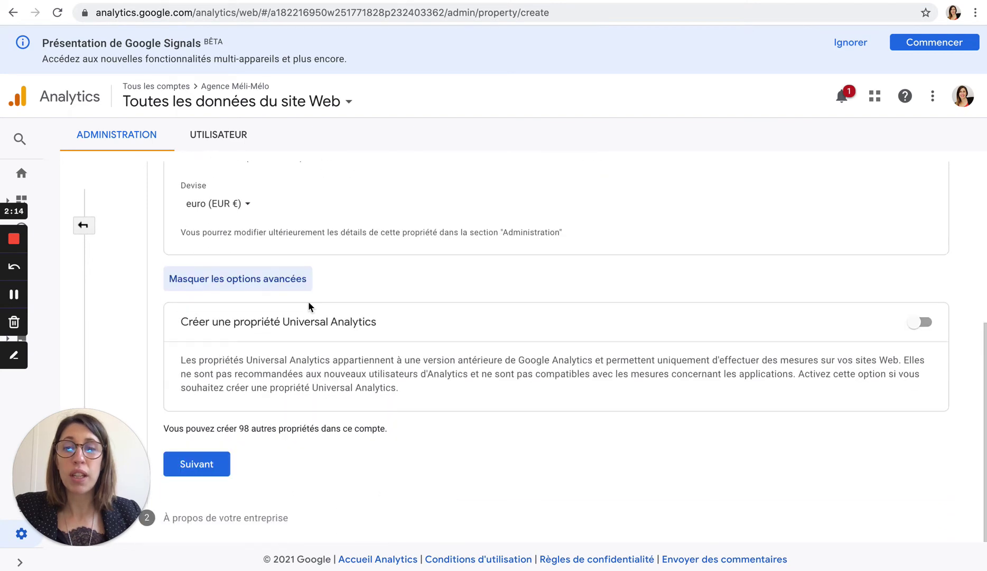
pyautogui.click(928, 324)
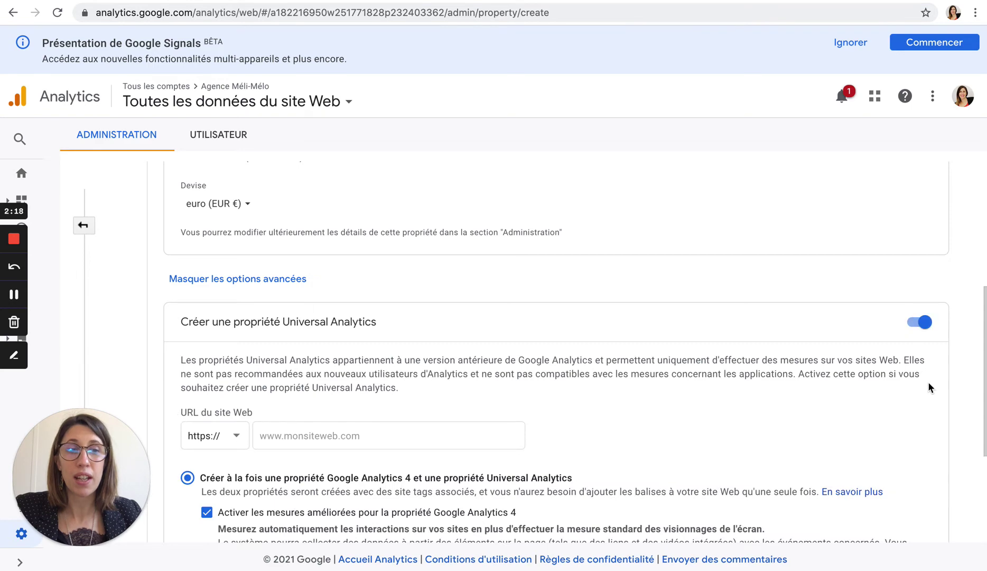
pyautogui.scroll(-5, 899, 389)
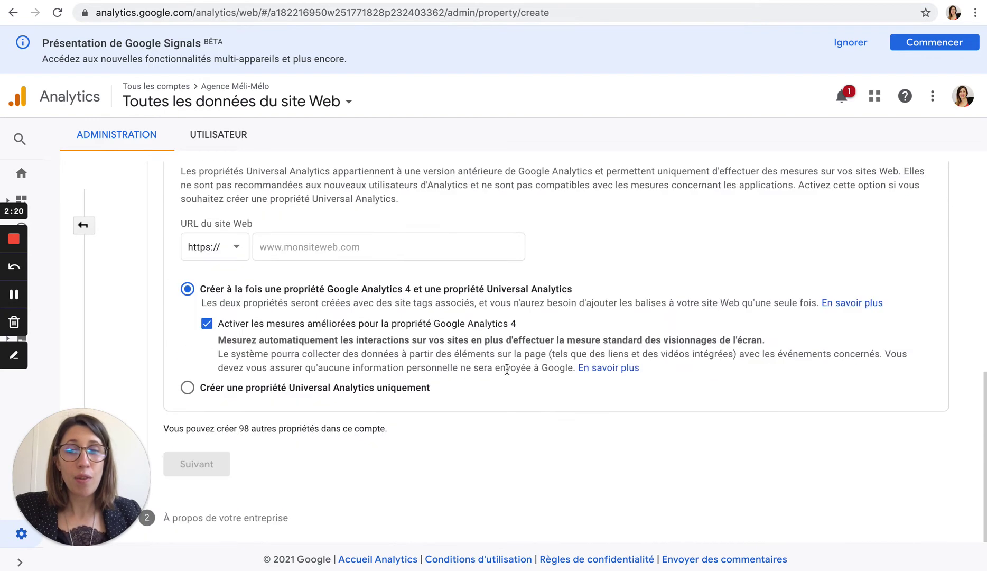
# Set the website URL to agence-meli-melo.fr and continue to the business information
pyautogui.click(343, 248)
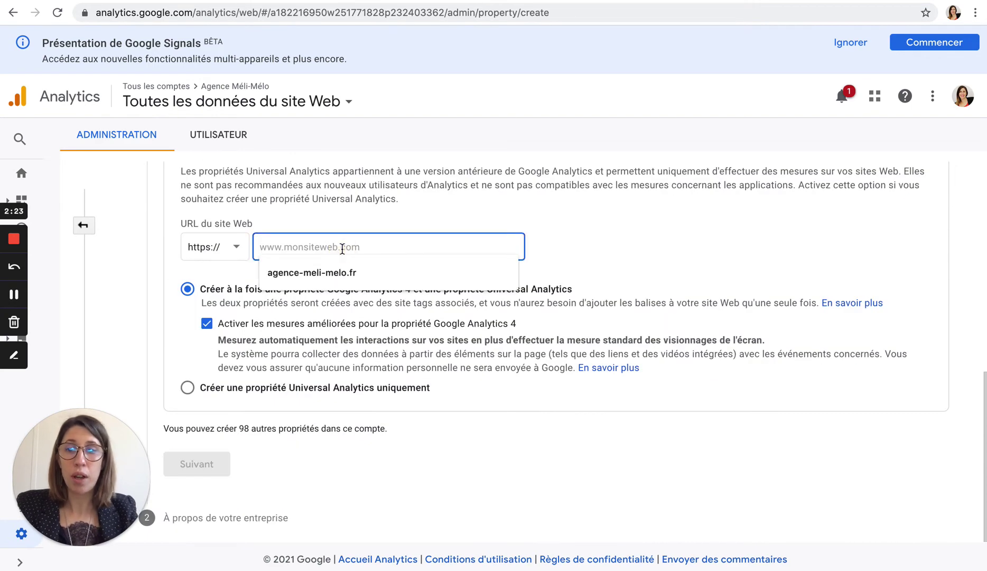
pyautogui.click(336, 271)
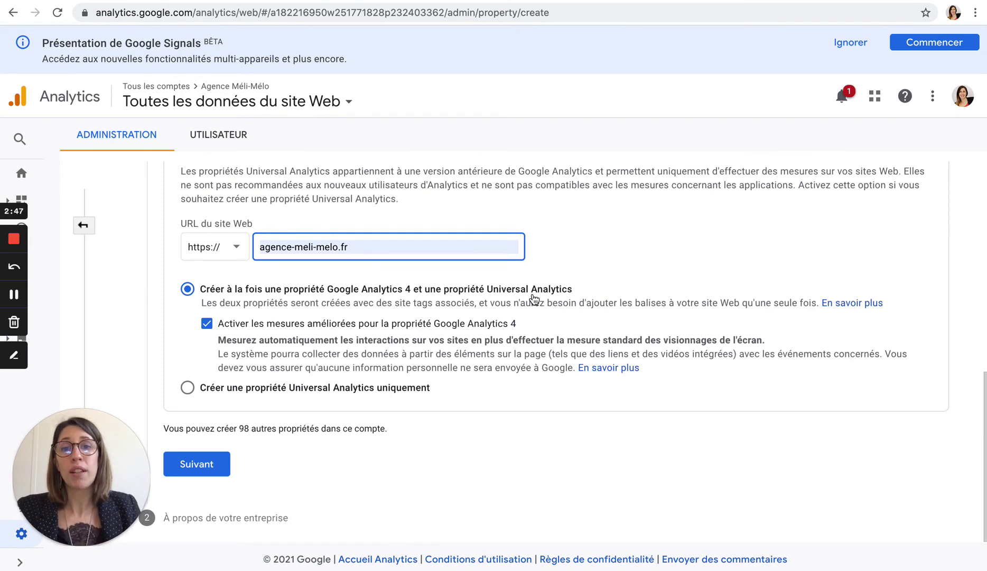
pyautogui.click(203, 468)
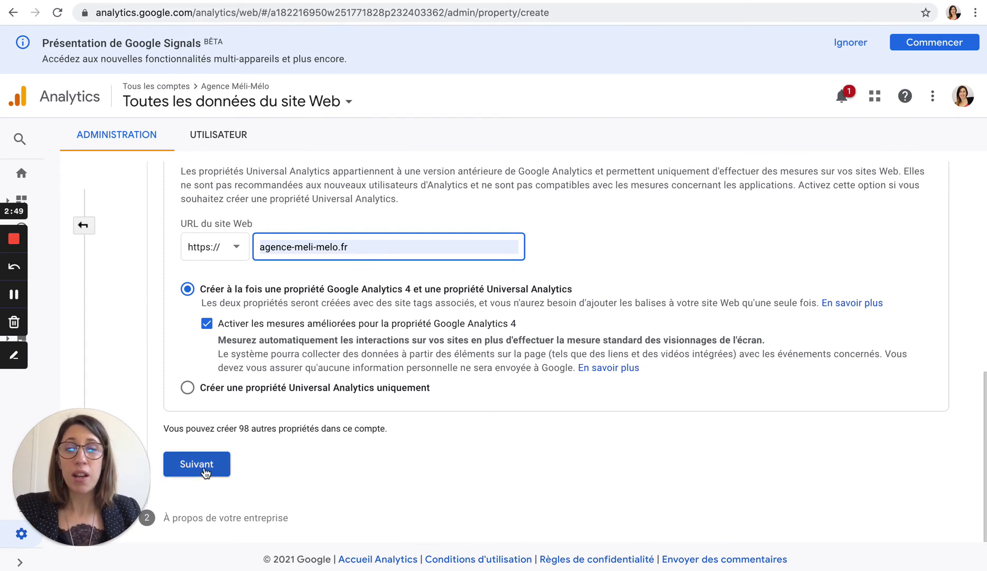
pyautogui.click(207, 468)
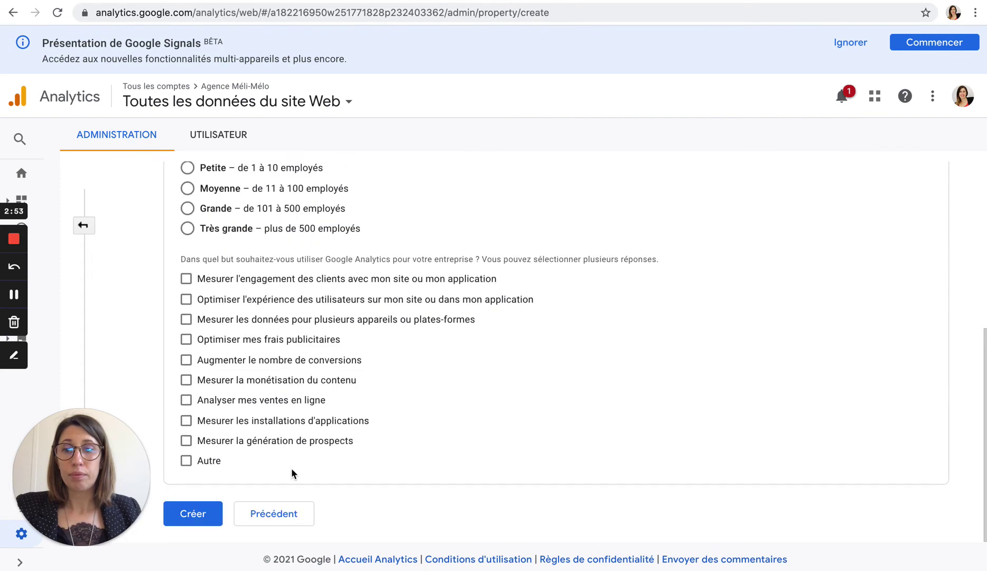
# Set the company size to "Petite – de 1 à 10 employés"
pyautogui.scroll(2, 291, 468)
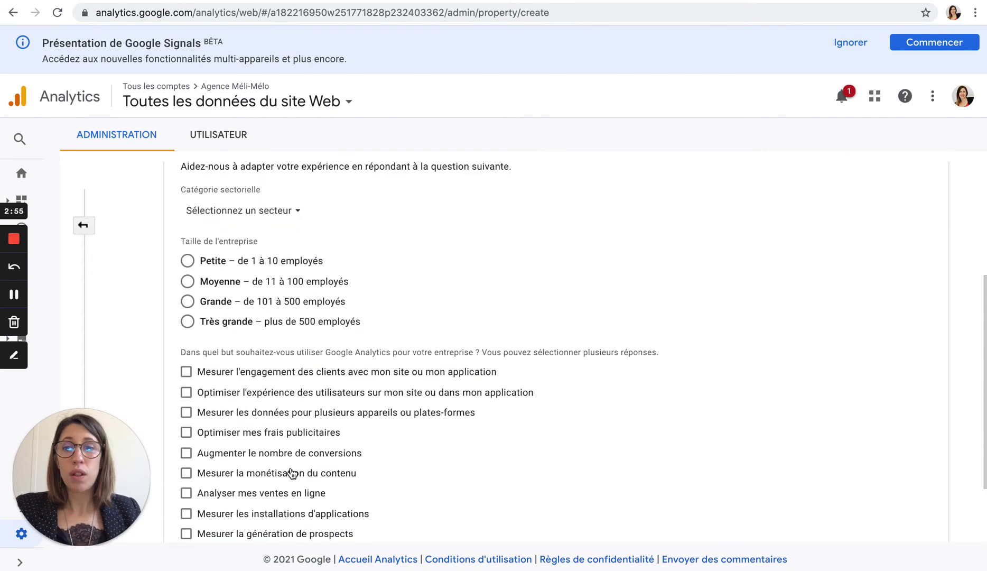
pyautogui.scroll(-1, 292, 472)
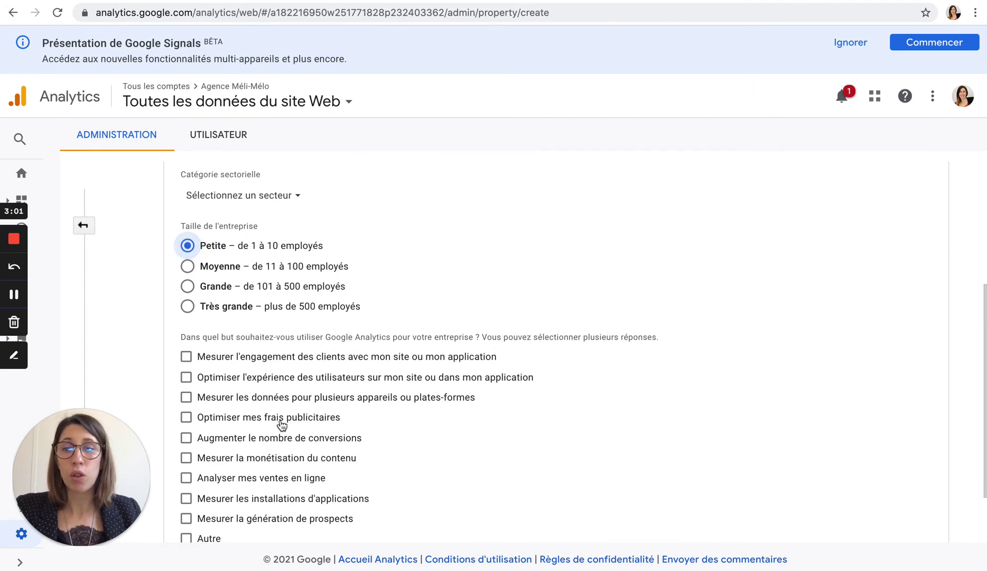
pyautogui.scroll(-1, 262, 418)
# Select every listed purpose for using Google Analytics except "Autre", and create the property
pyautogui.click(186, 293)
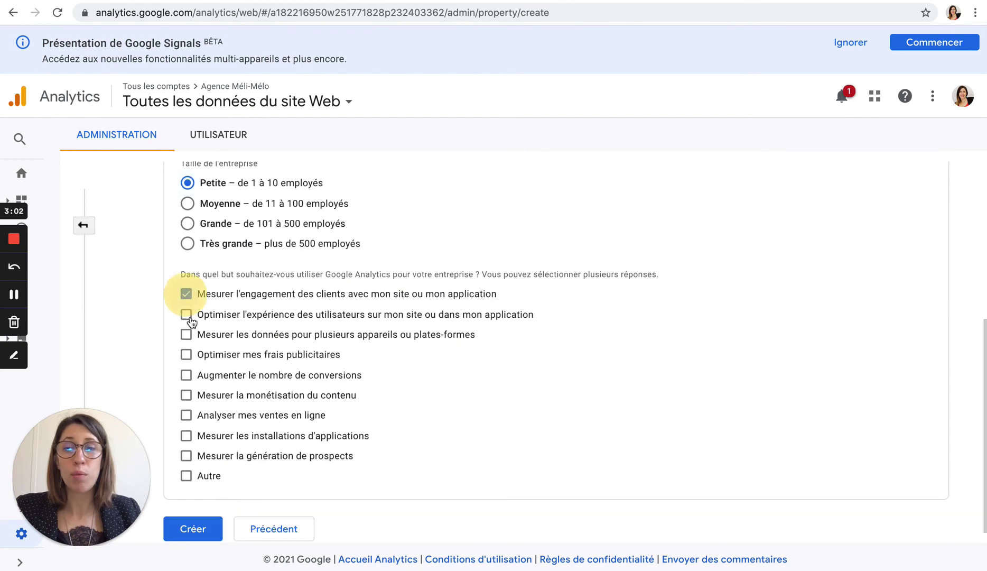
pyautogui.click(186, 335)
pyautogui.click(187, 354)
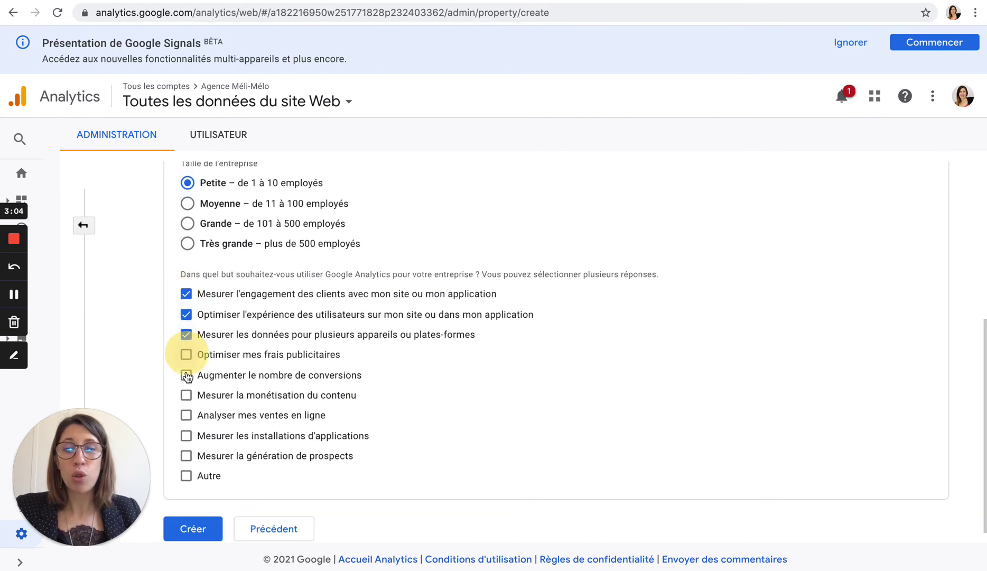
pyautogui.click(187, 375)
pyautogui.click(186, 395)
pyautogui.click(186, 415)
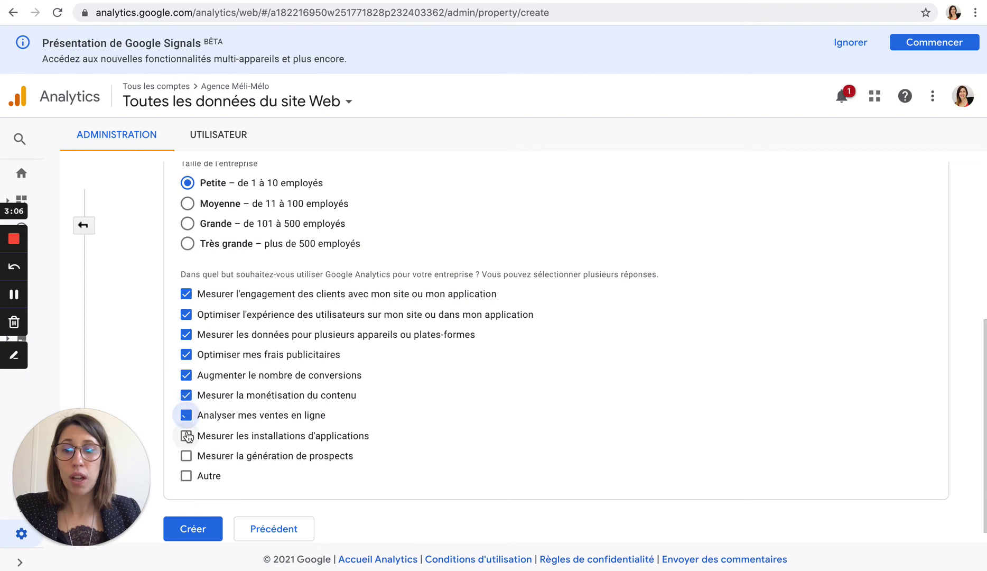
pyautogui.click(186, 435)
pyautogui.click(185, 456)
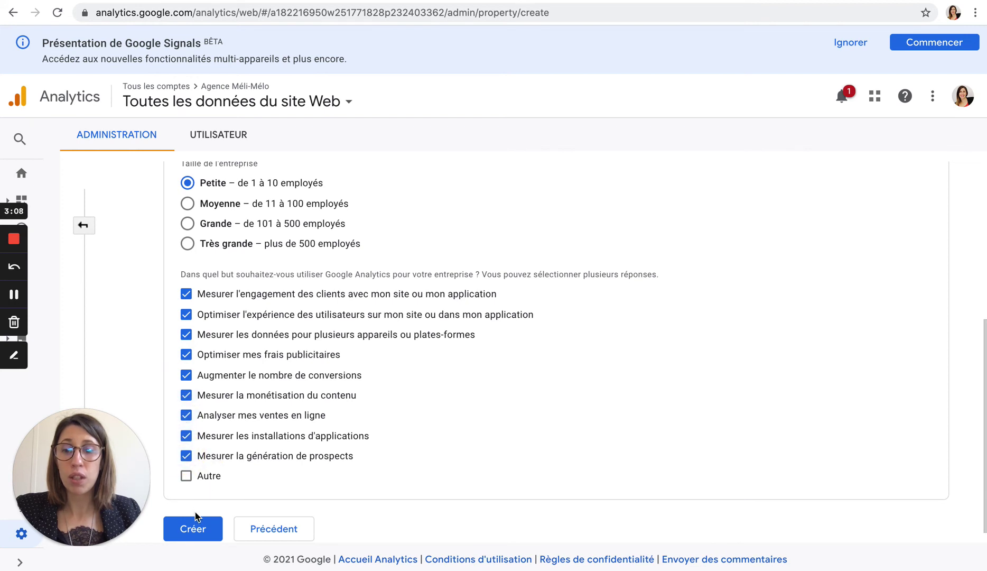
pyautogui.click(196, 529)
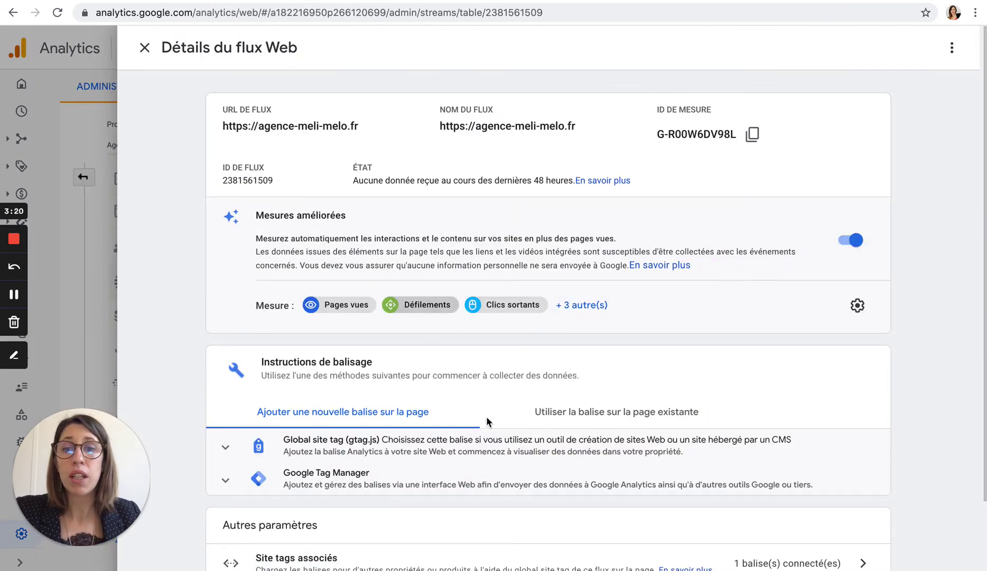
# Review the web stream's details, including enhanced measurement and tagging instructions, and close them
pyautogui.scroll(-1, 584, 252)
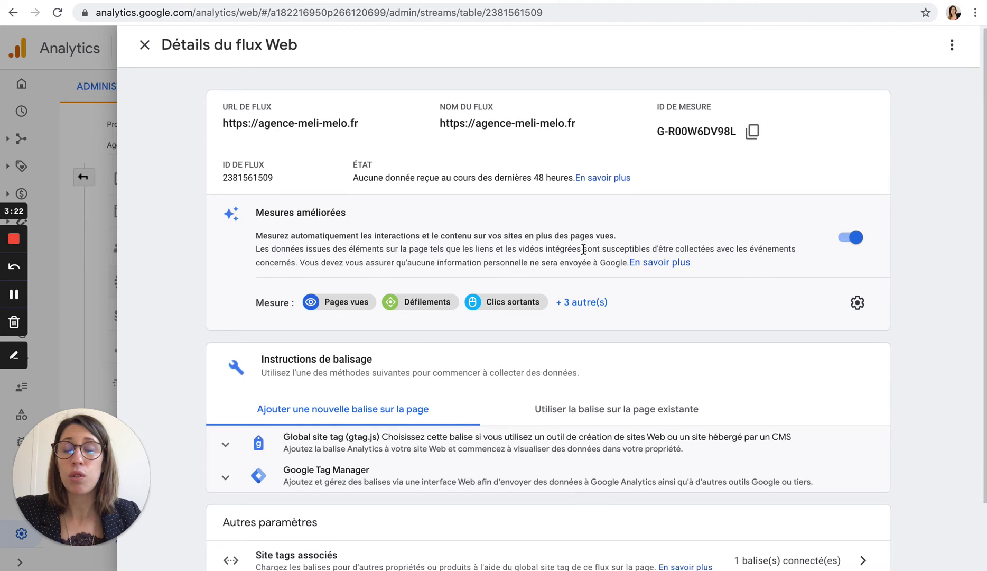
pyautogui.scroll(-2, 584, 252)
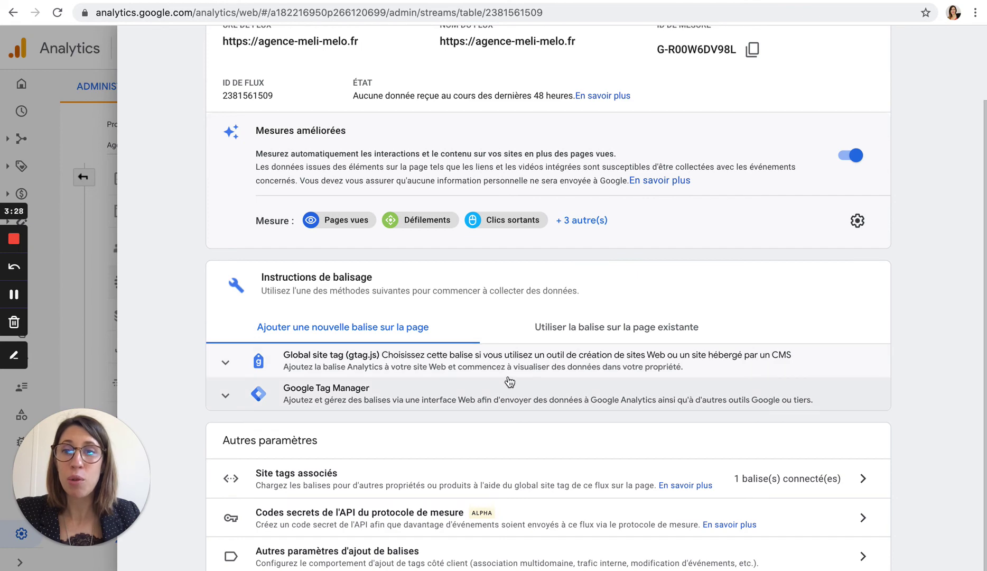
pyautogui.scroll(2, 510, 382)
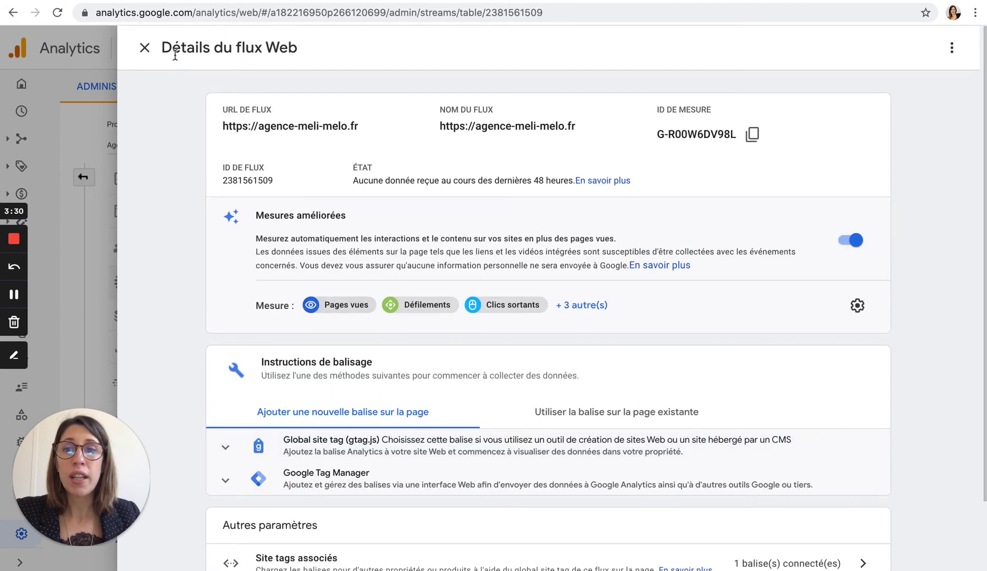
pyautogui.click(144, 47)
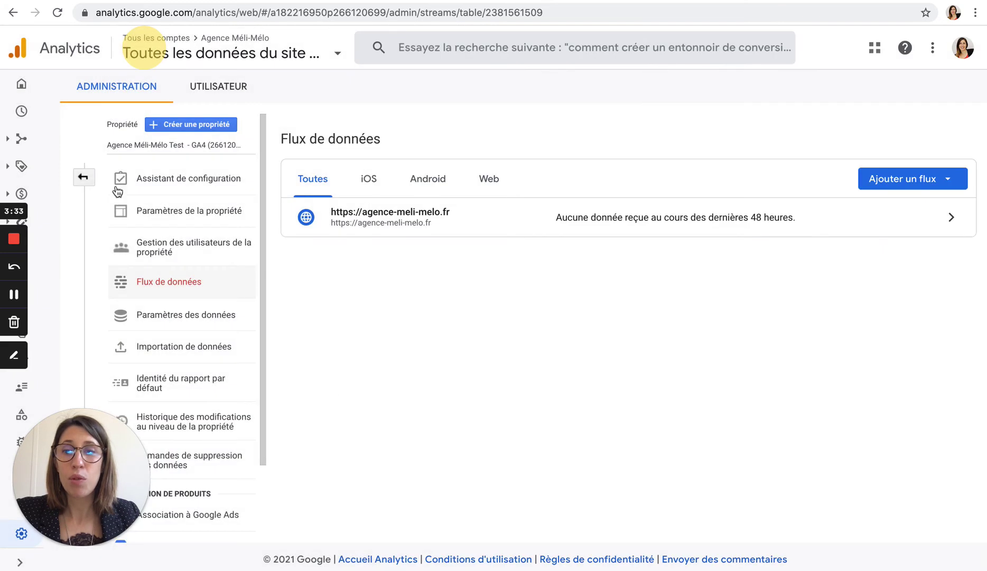
# Return to the main administration page and switch to the Universal Analytics property "Agence Méli-Mélo Test"
pyautogui.click(83, 177)
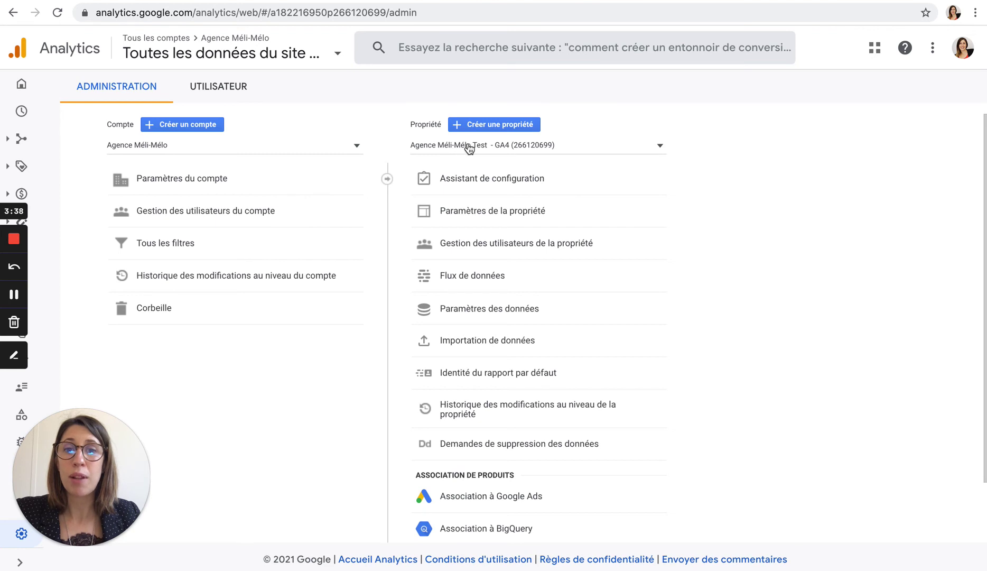
pyautogui.click(552, 151)
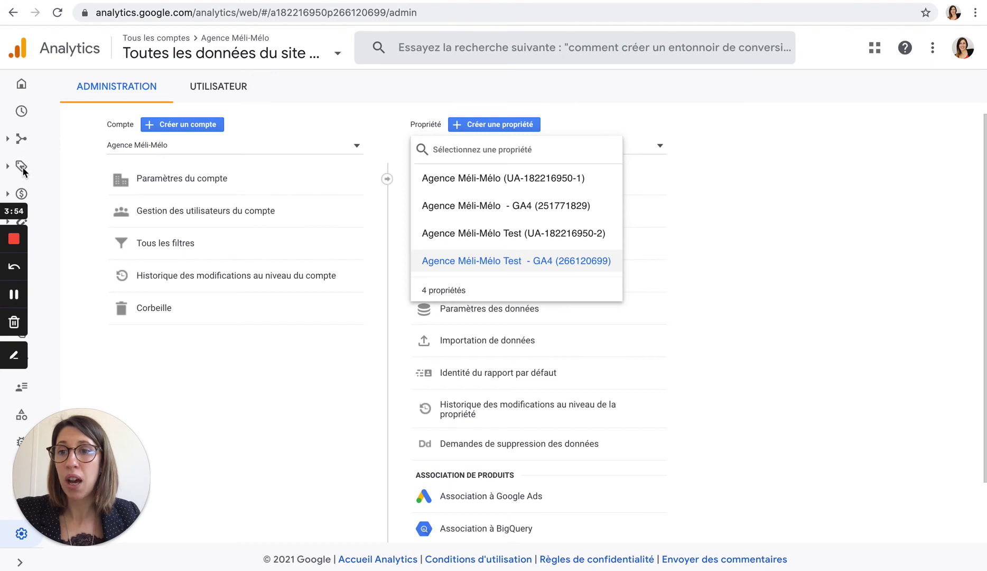
pyautogui.click(465, 235)
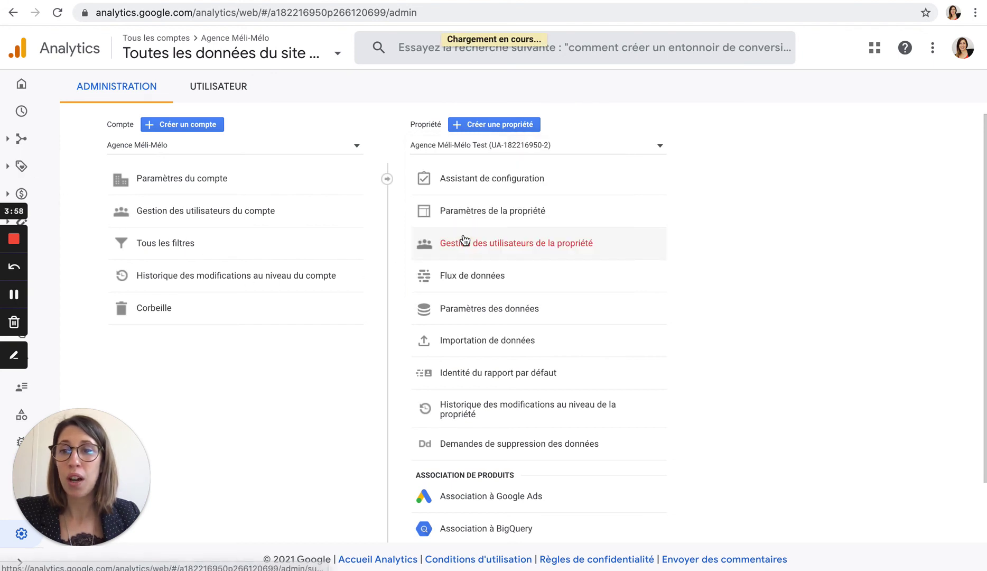